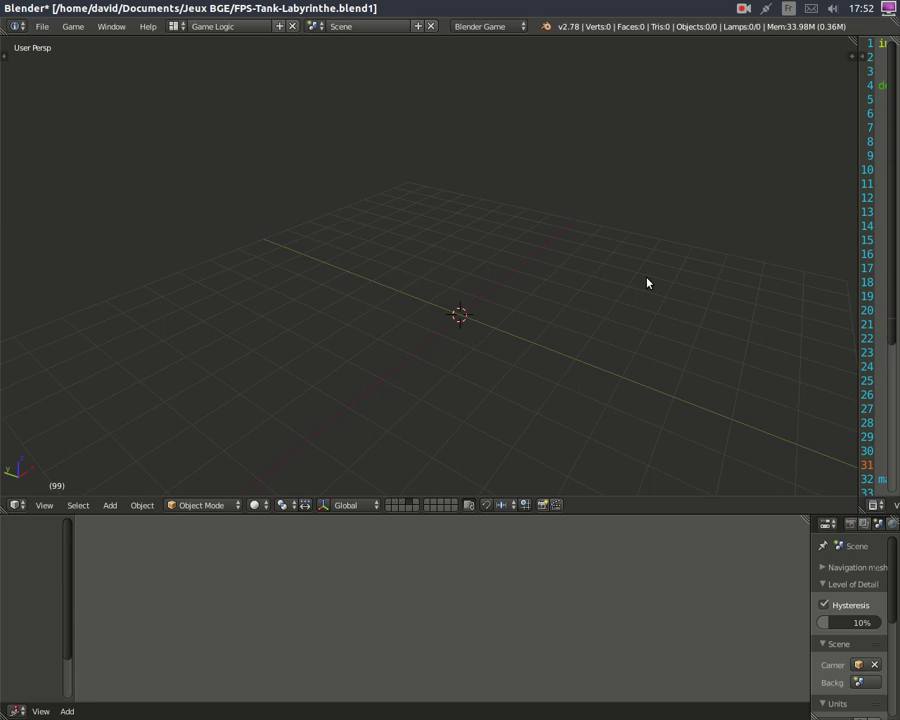
- Look over the layer holding the rocket and ball and the layer holding the labyrinth
click(393, 505)
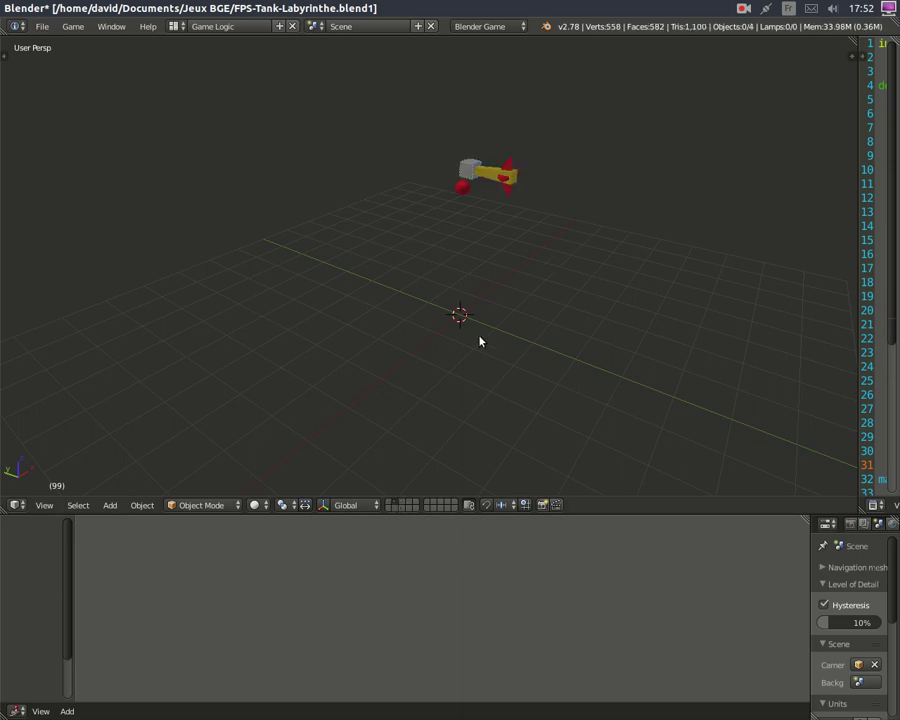
click(392, 500)
middle_drag(417, 380, 432, 400)
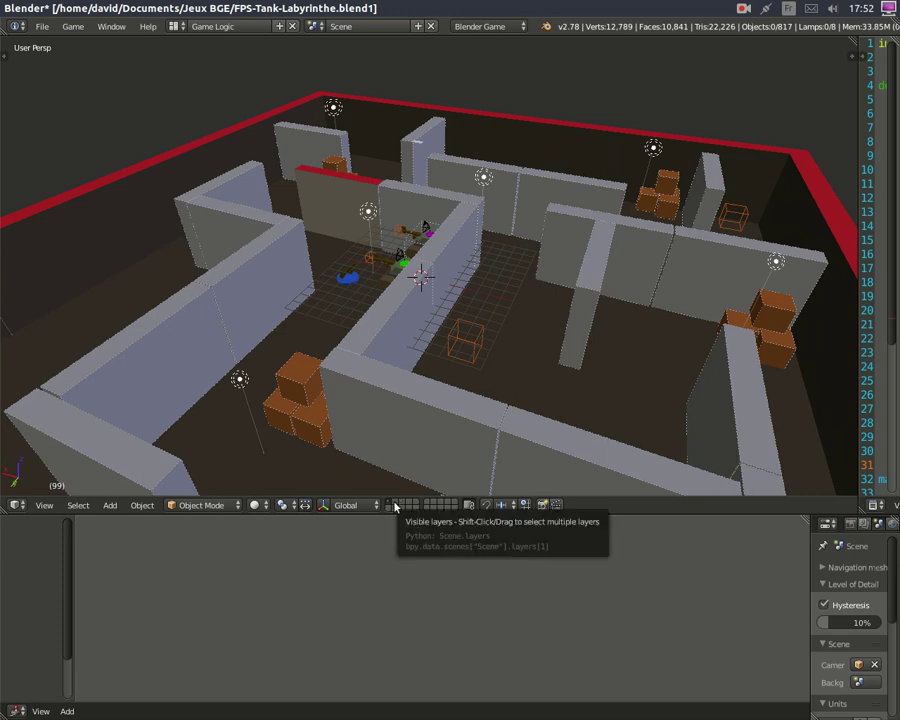
click(395, 507)
scroll(400, 310, up, 6)
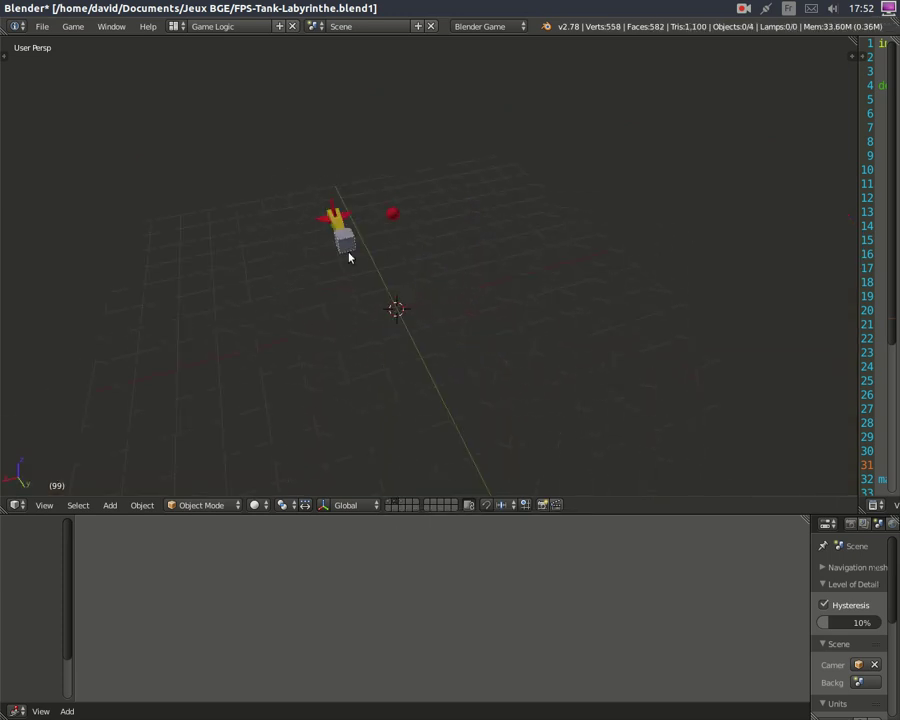
- Select the rocket object and examine its sensors, controllers and actuators in an enlarged logic editor
right_click(336, 222)
right_click(395, 218)
right_click(334, 218)
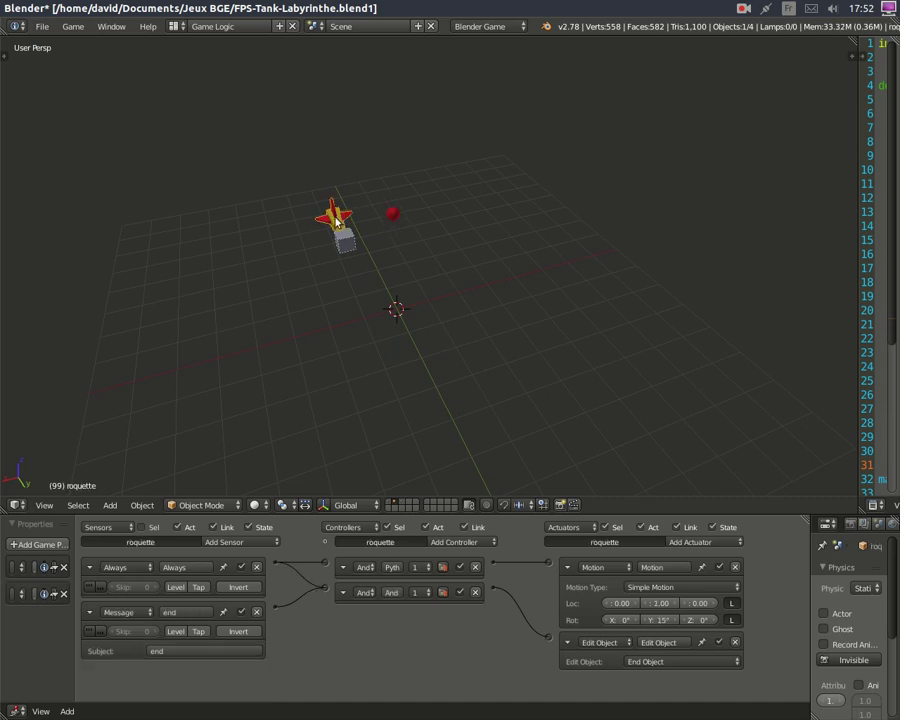
middle_drag(404, 286, 506, 324)
scroll(410, 295, down, 5)
scroll(479, 318, up, 6)
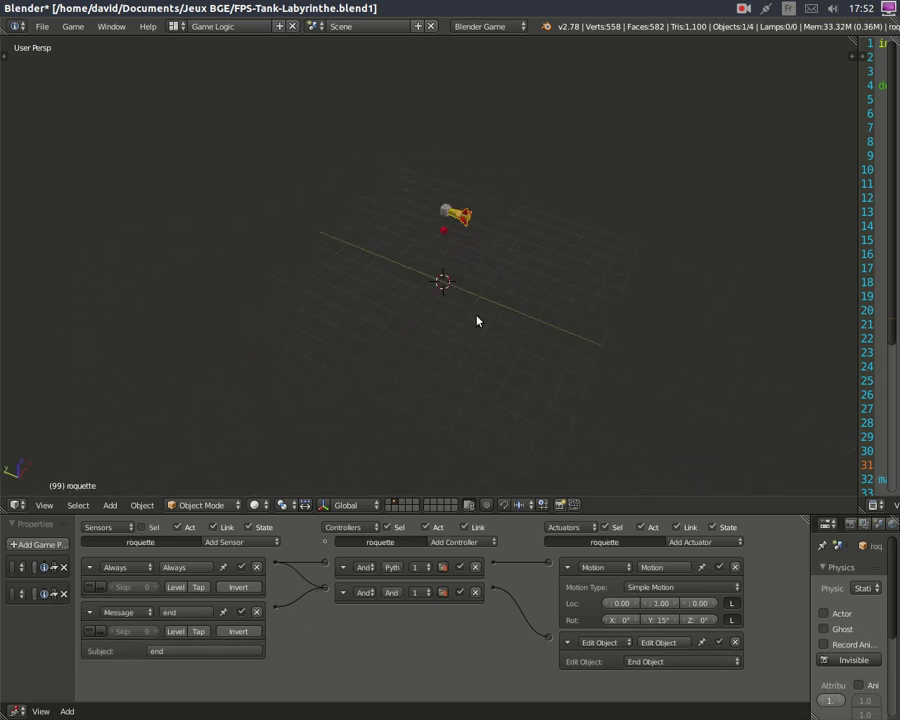
scroll(481, 299, up, 1)
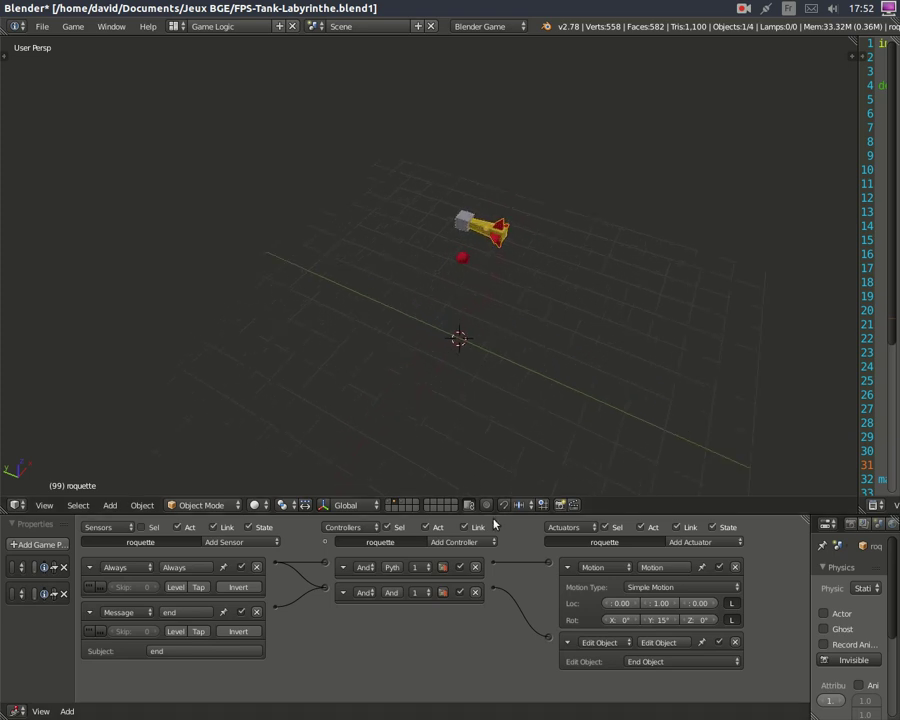
drag(499, 514, 499, 317)
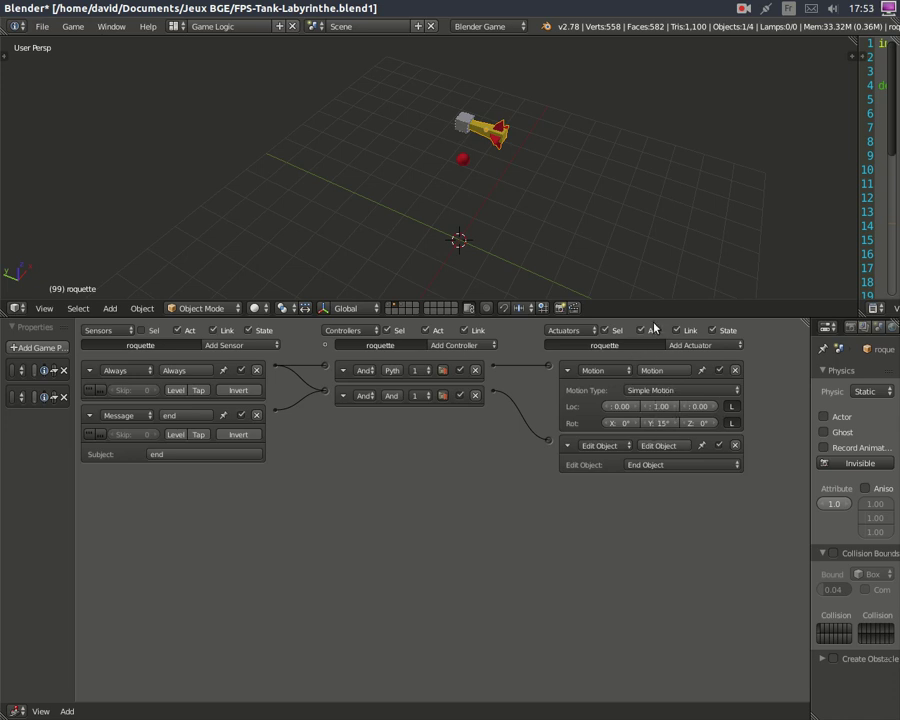
- Enlarge the 3D view and run the game several times to preview the rocket's and ball's motion
drag(659, 317, 690, 556)
scroll(415, 289, down, 4)
shift+middle_drag(415, 289, 438, 335)
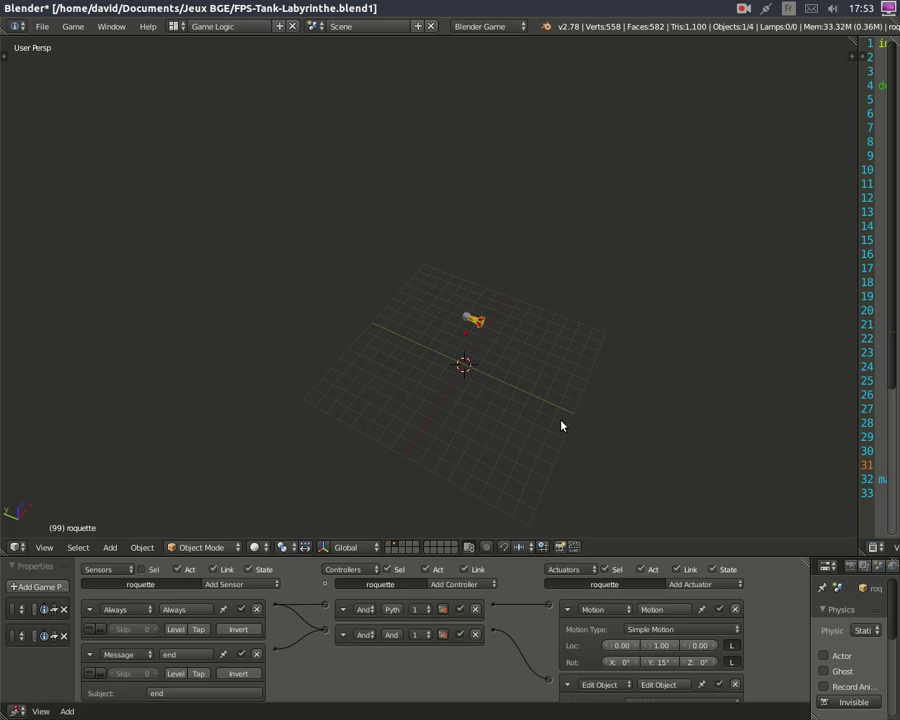
key(p)
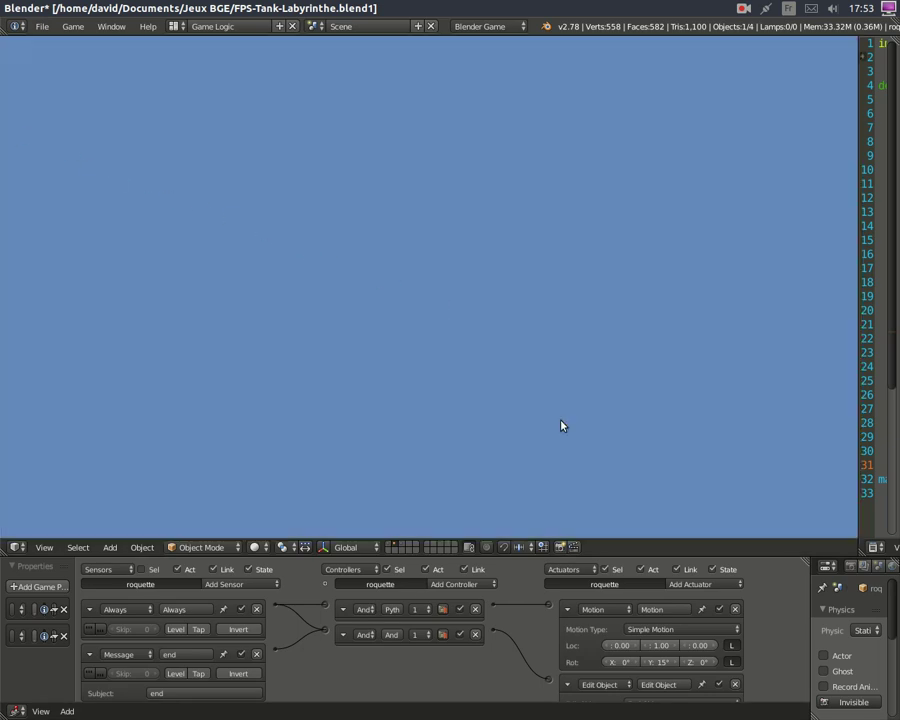
key(Escape)
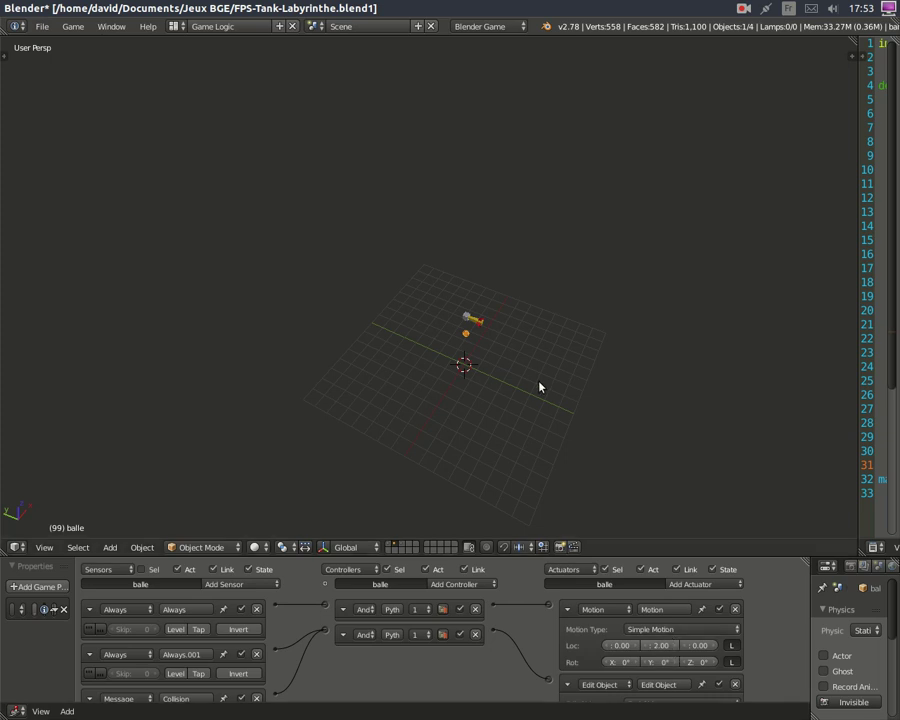
key(p)
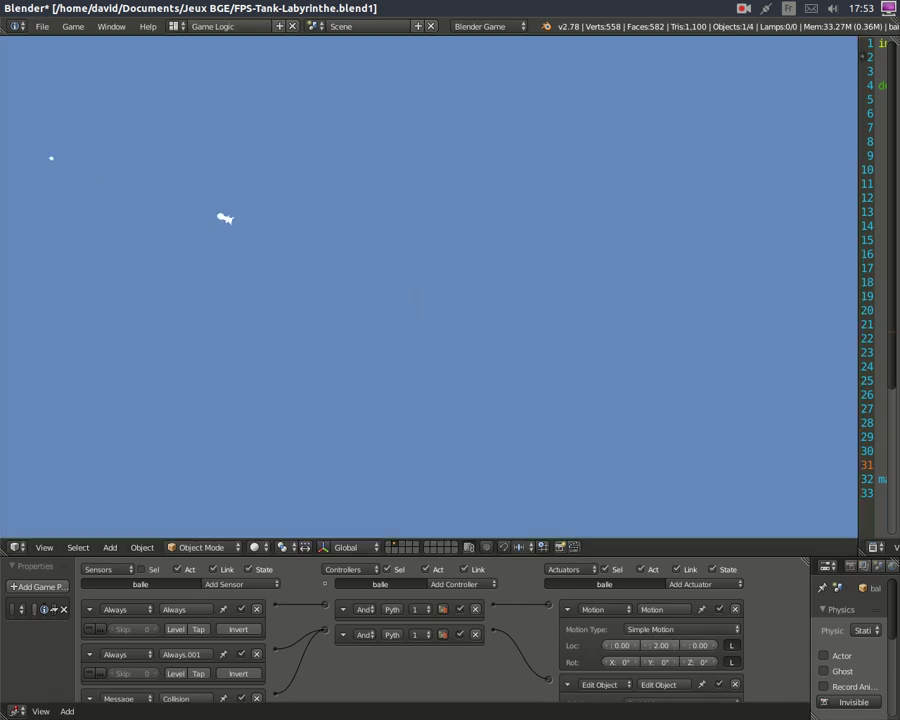
key(Escape)
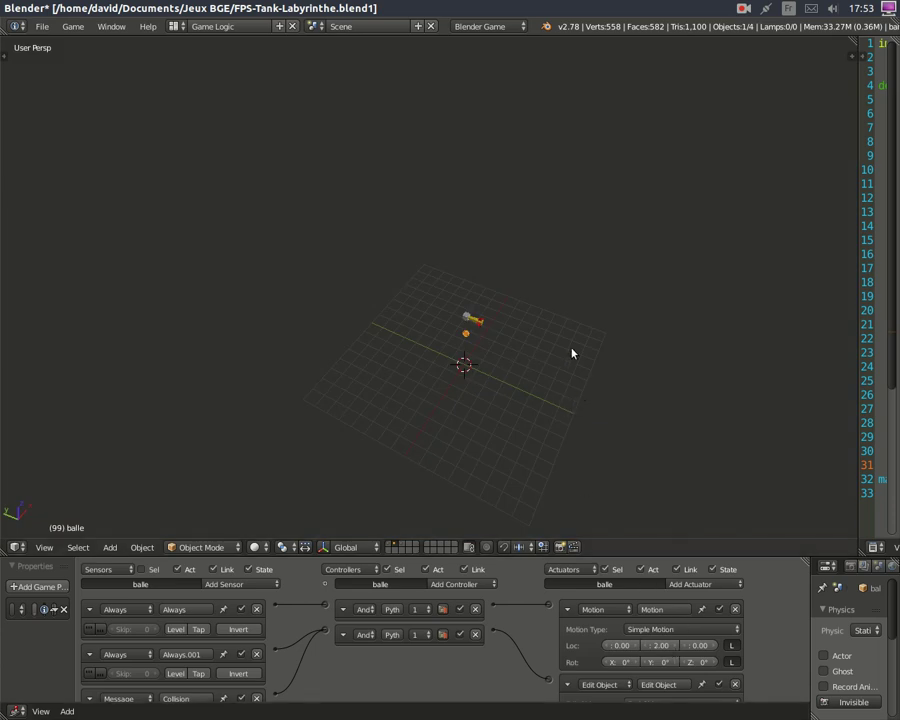
key(p)
key(Escape)
- Examine the ball's logic bricks and view the labyrinth layer with its tanks
drag(620, 556, 601, 377)
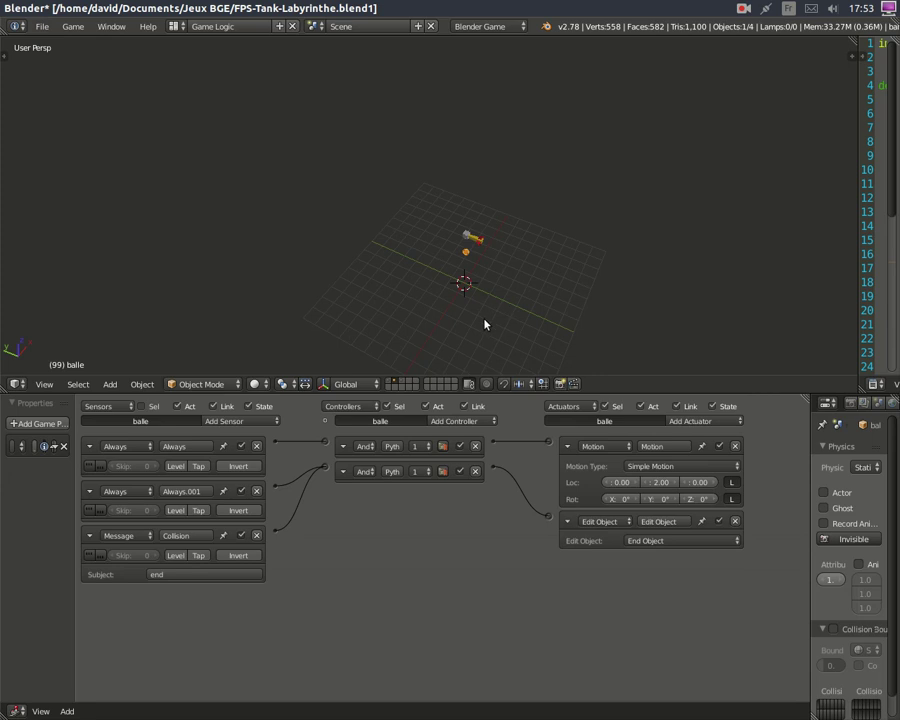
click(389, 381)
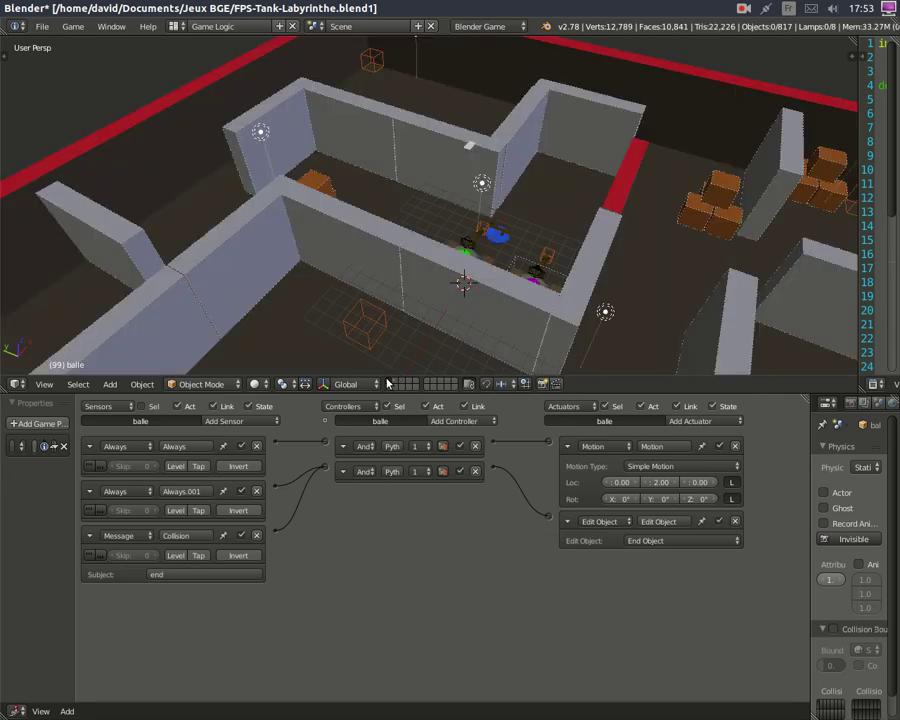
middle_drag(338, 245, 481, 261)
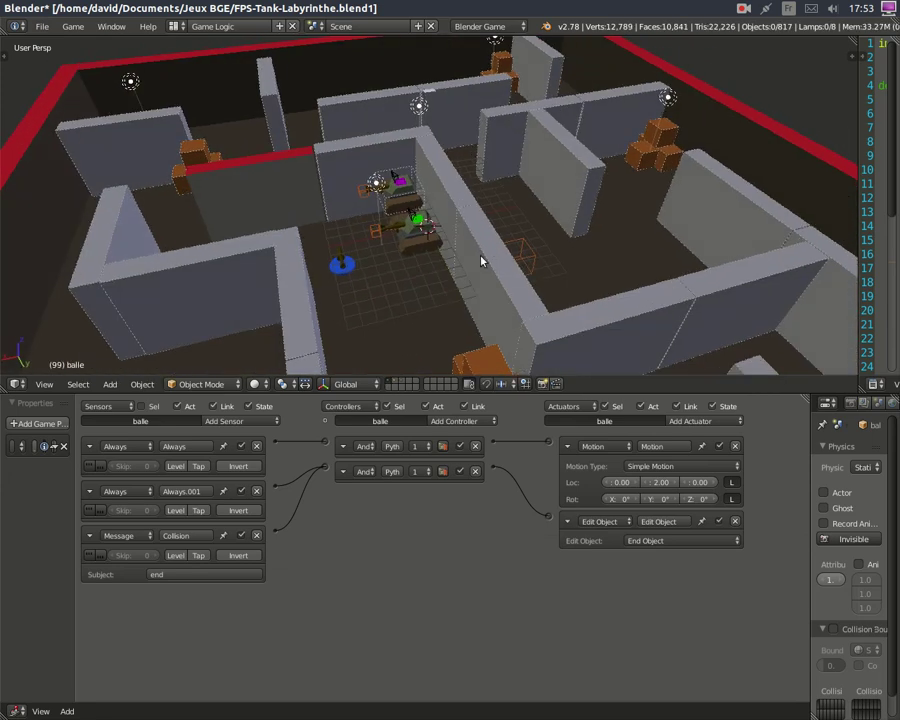
- Switch to an empty layer and add a cube-shaped Empty at the 3D cursor
click(411, 385)
middle_drag(520, 309, 520, 382)
drag(521, 391, 528, 527)
middle_drag(516, 398, 505, 324)
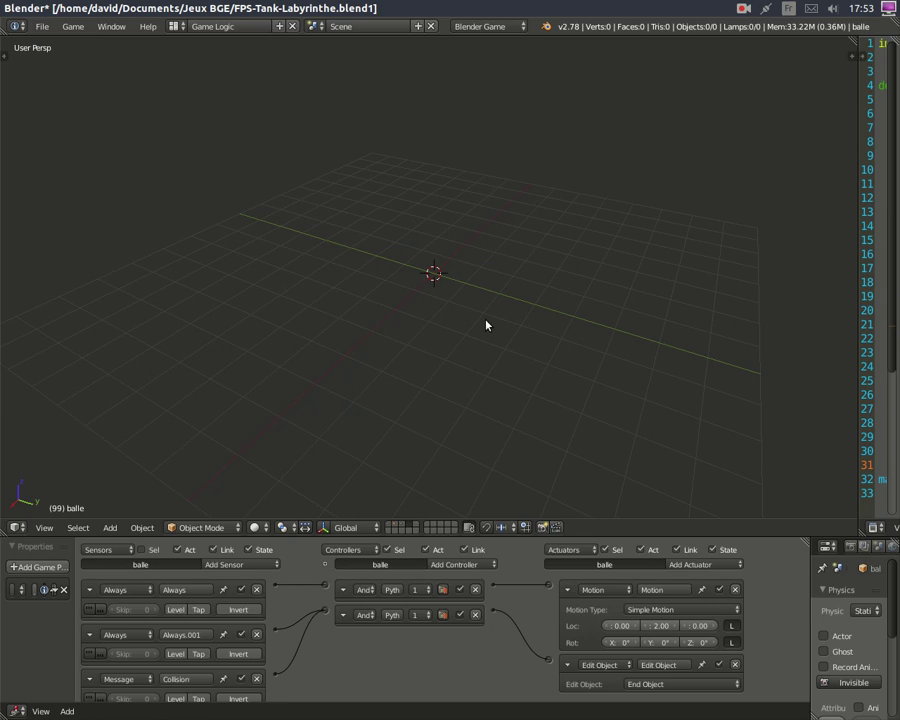
key(shift+a)
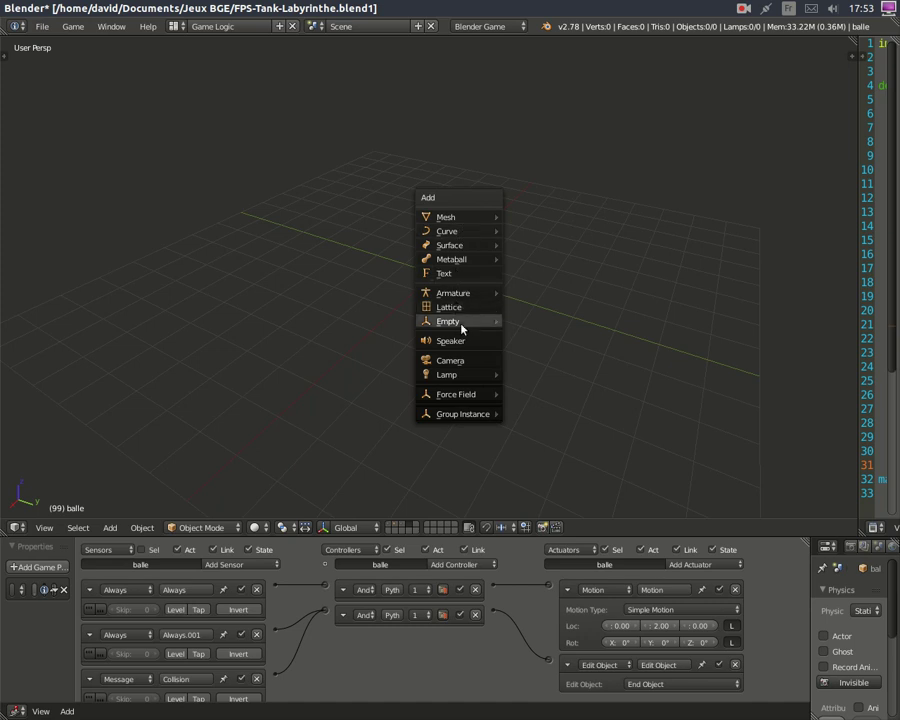
mouse_move(494, 322)
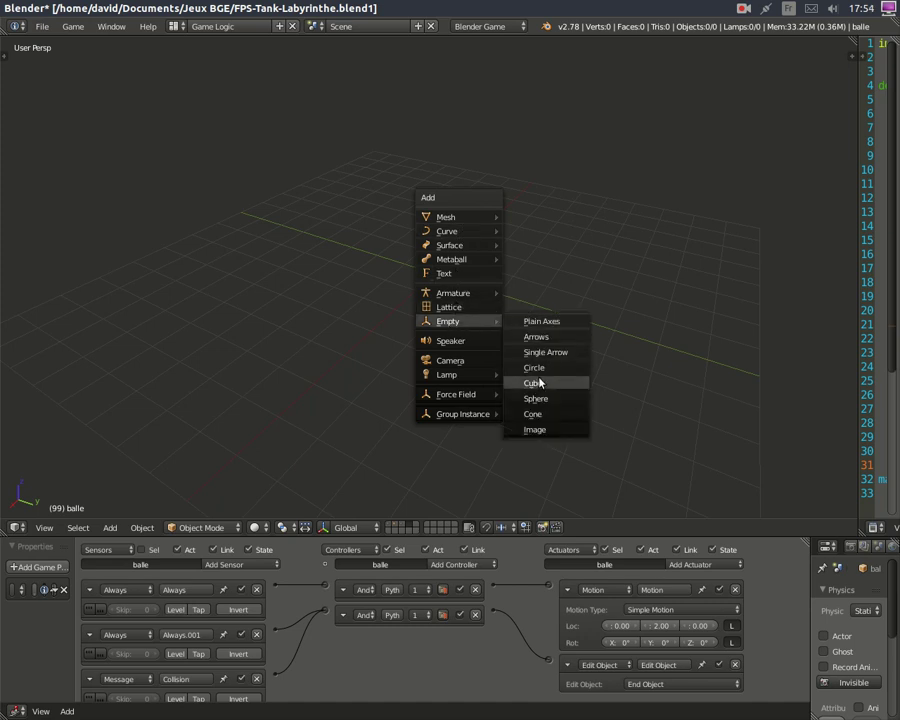
click(534, 381)
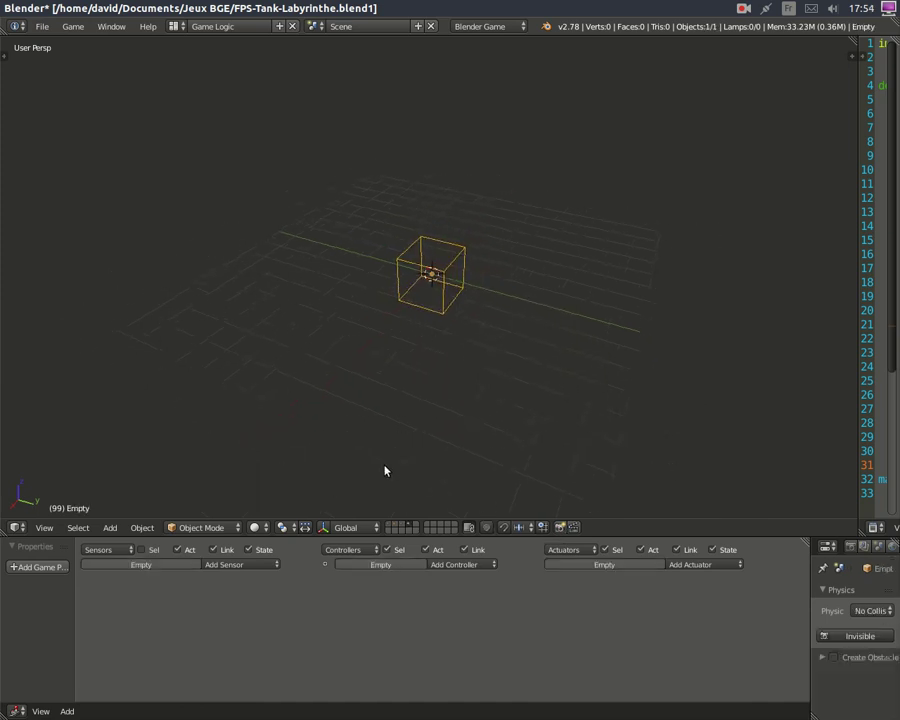
- Show the transform manipulator to check the Empty's axis directions, and hide it again
click(305, 527)
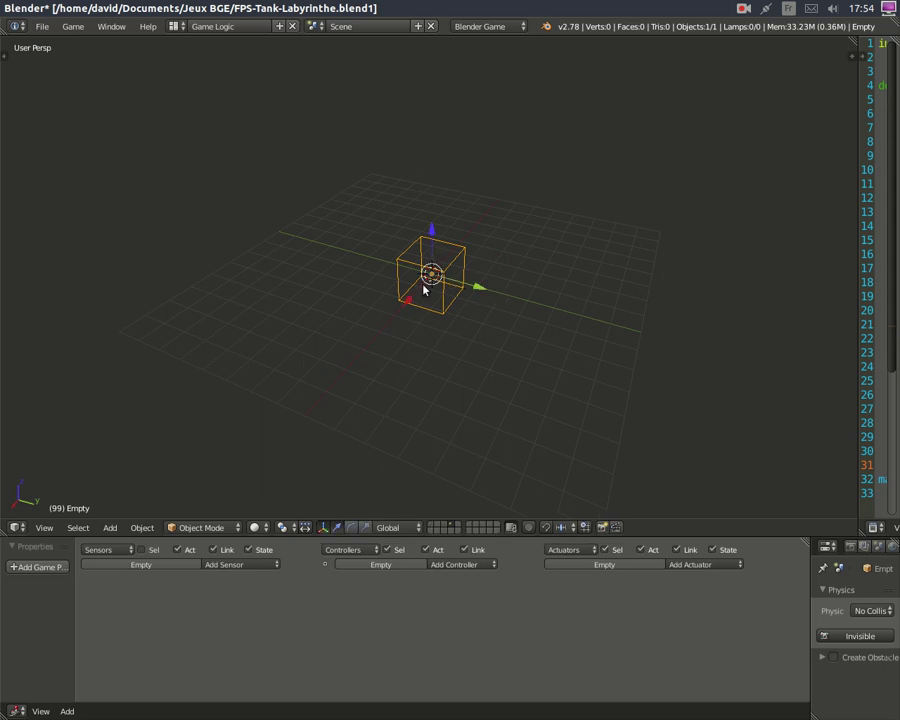
middle_drag(458, 297, 418, 329)
middle_drag(410, 410, 405, 401)
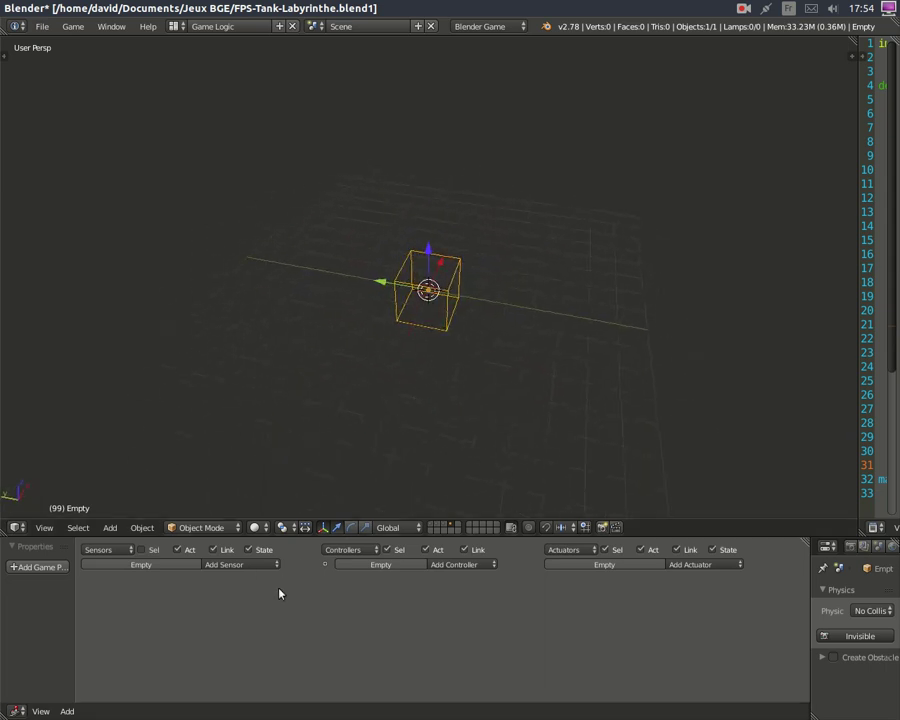
click(322, 527)
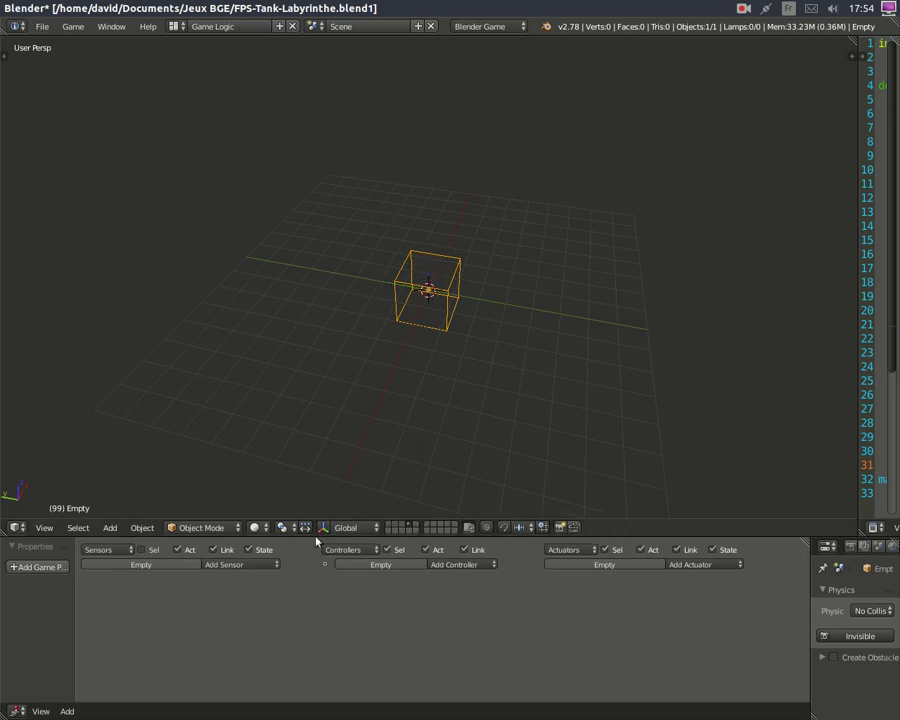
- Add an Always sensor and a Keyboard sensor triggered by Spacebar to the Empty
click(265, 565)
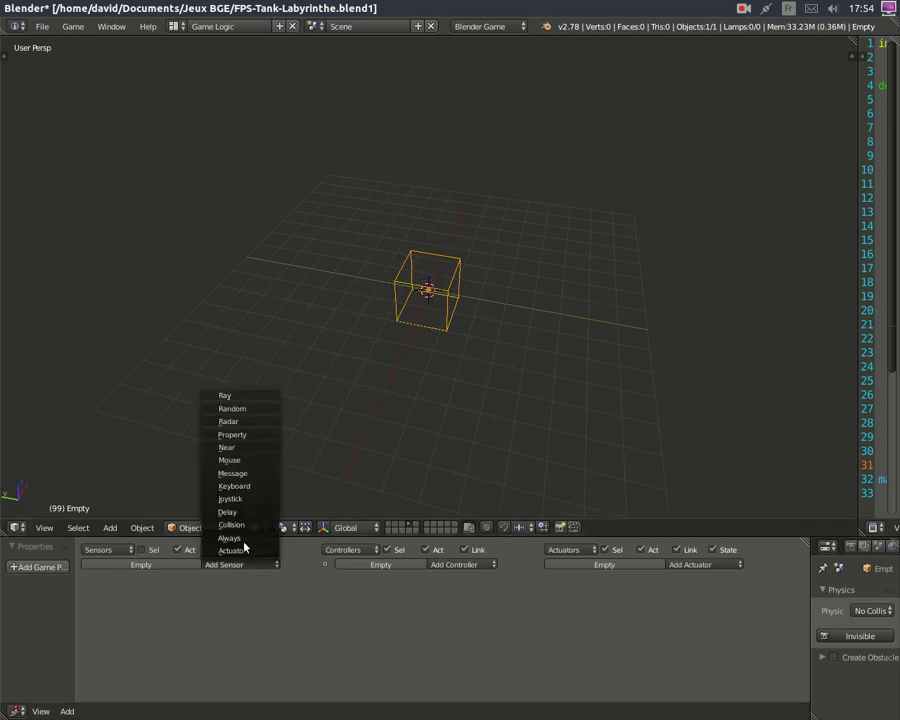
click(243, 538)
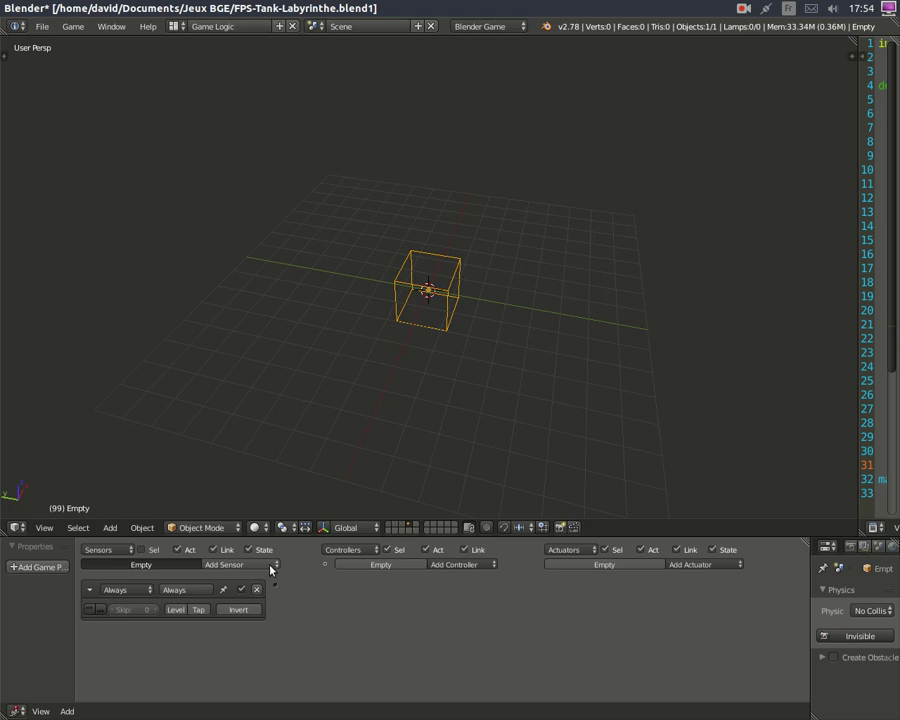
click(270, 566)
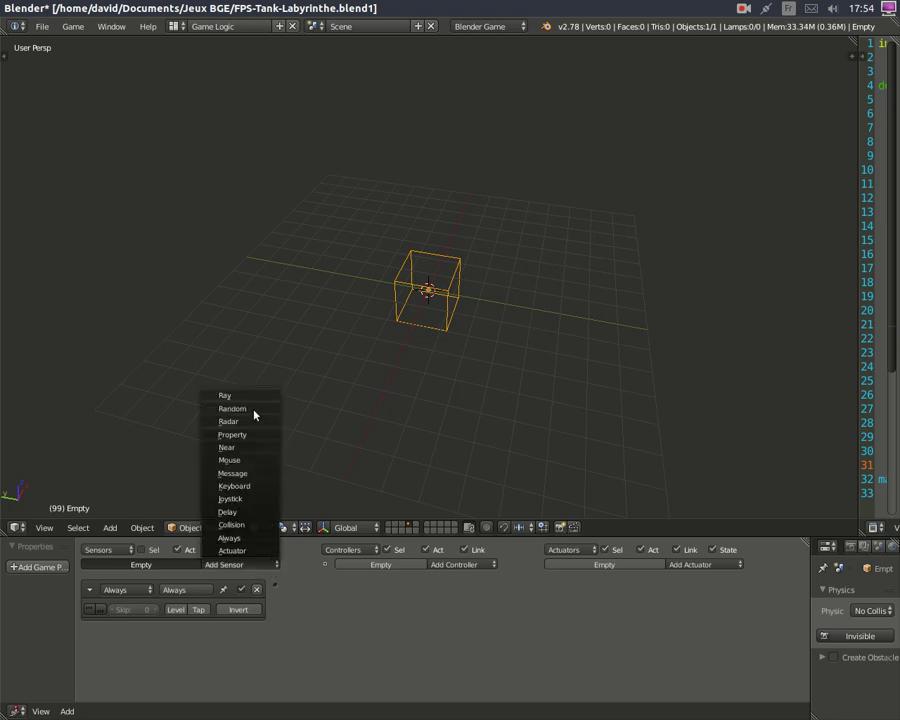
click(249, 486)
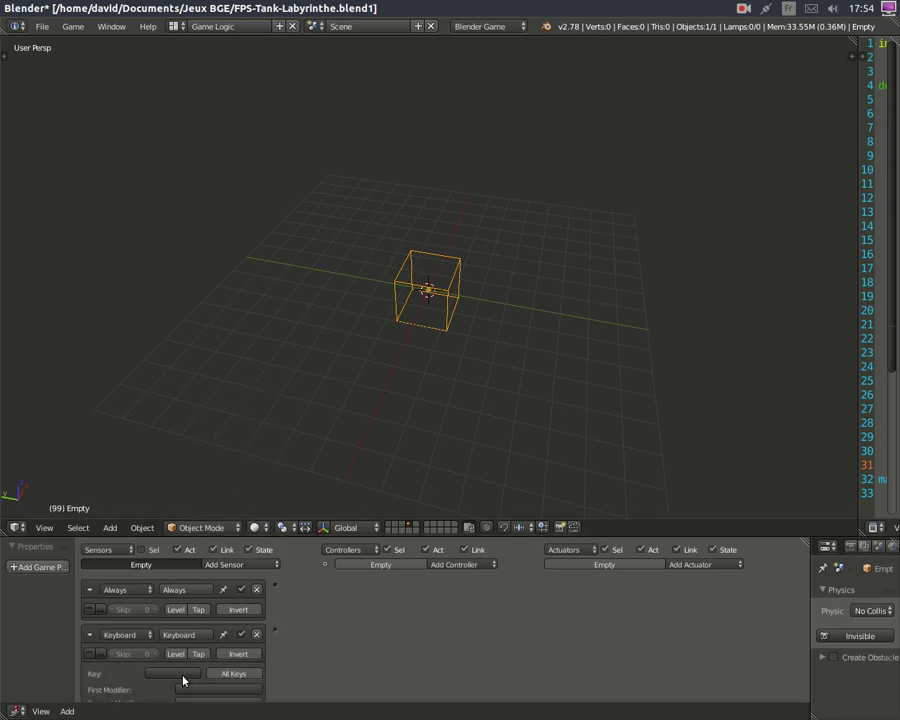
click(182, 675)
key(space)
- Add an Edit Object actuator to the Empty, set to add the object balle
click(702, 565)
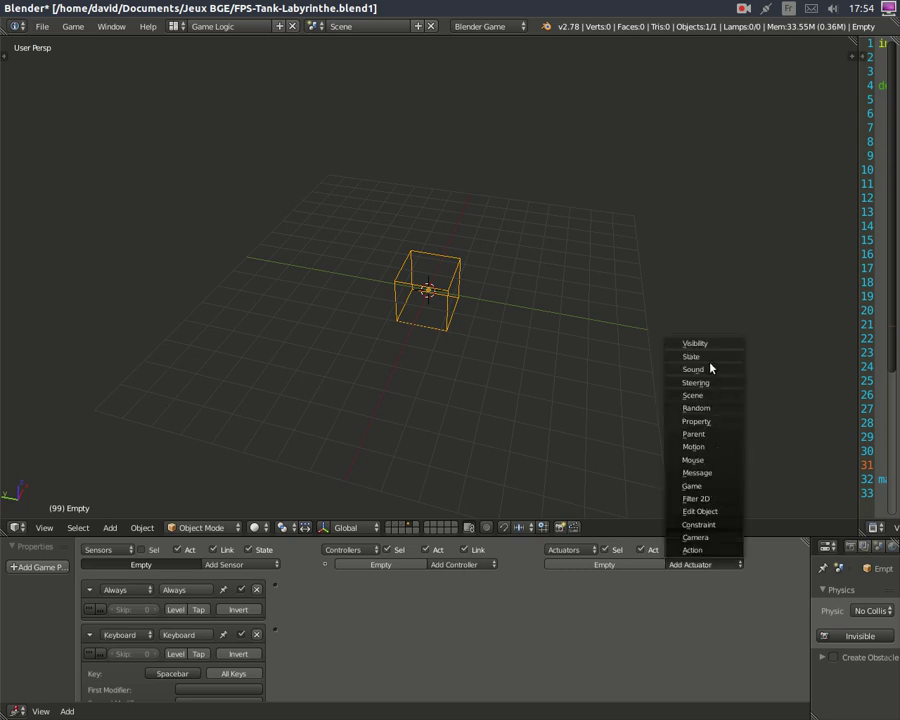
click(716, 512)
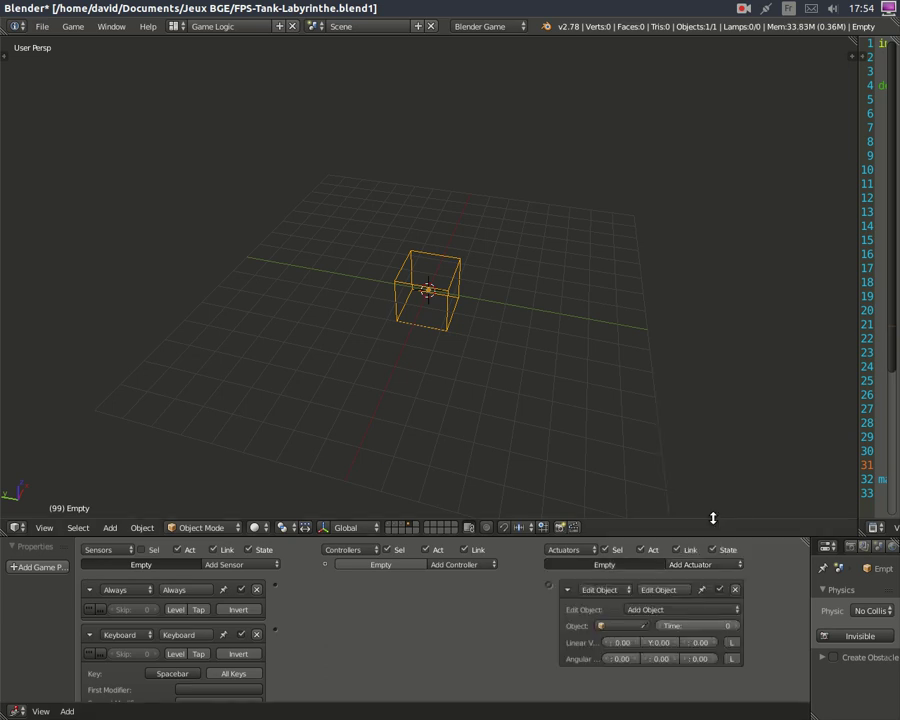
click(625, 625)
click(633, 449)
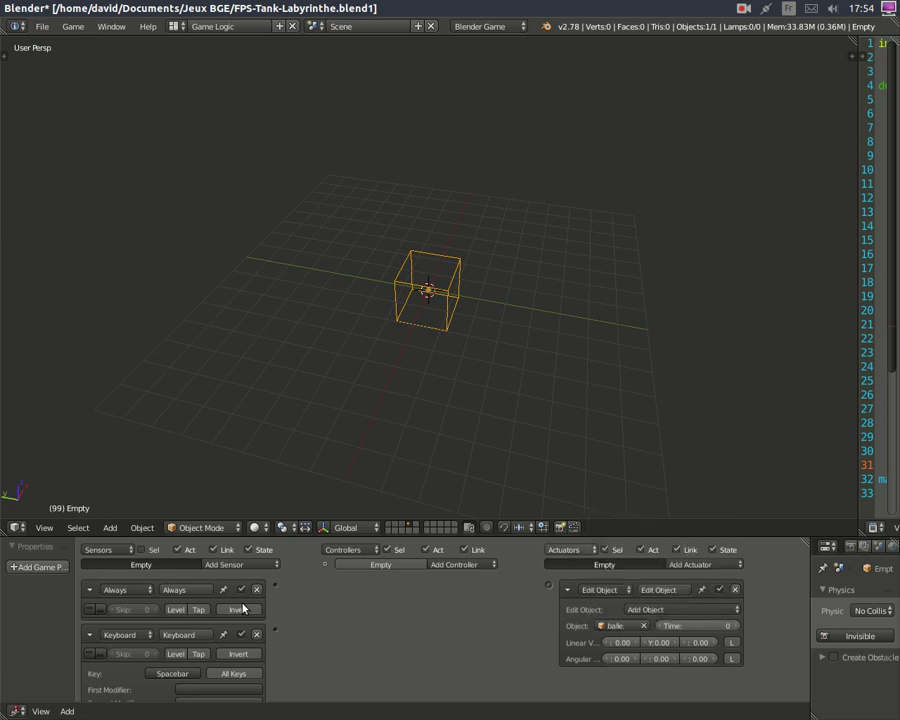
- Link the Keyboard and Always sensors through a single And controller to the Edit Object actuator
drag(277, 635, 548, 585)
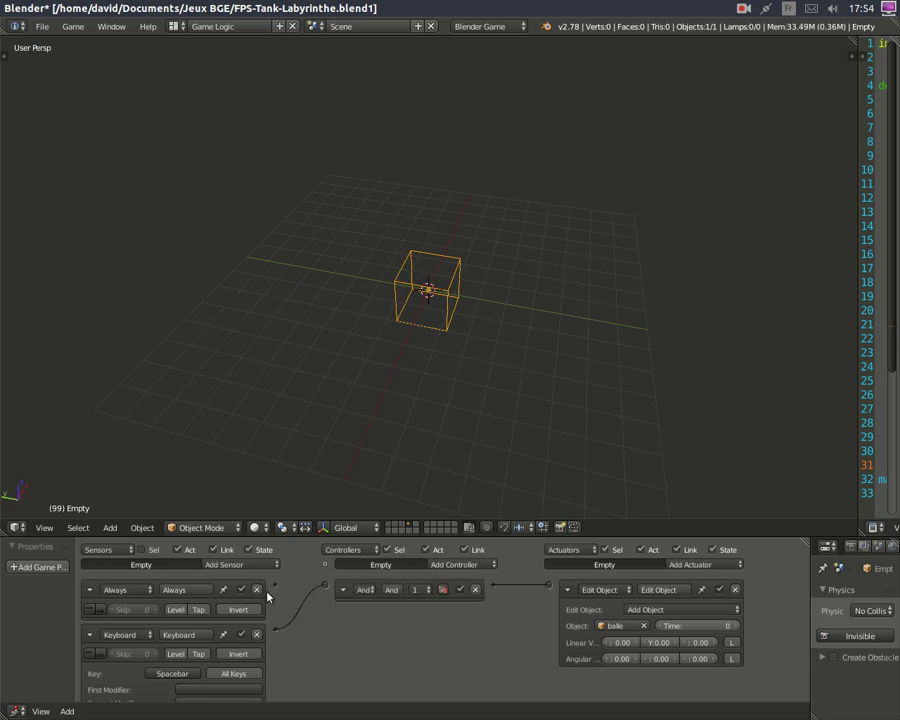
drag(276, 585, 549, 587)
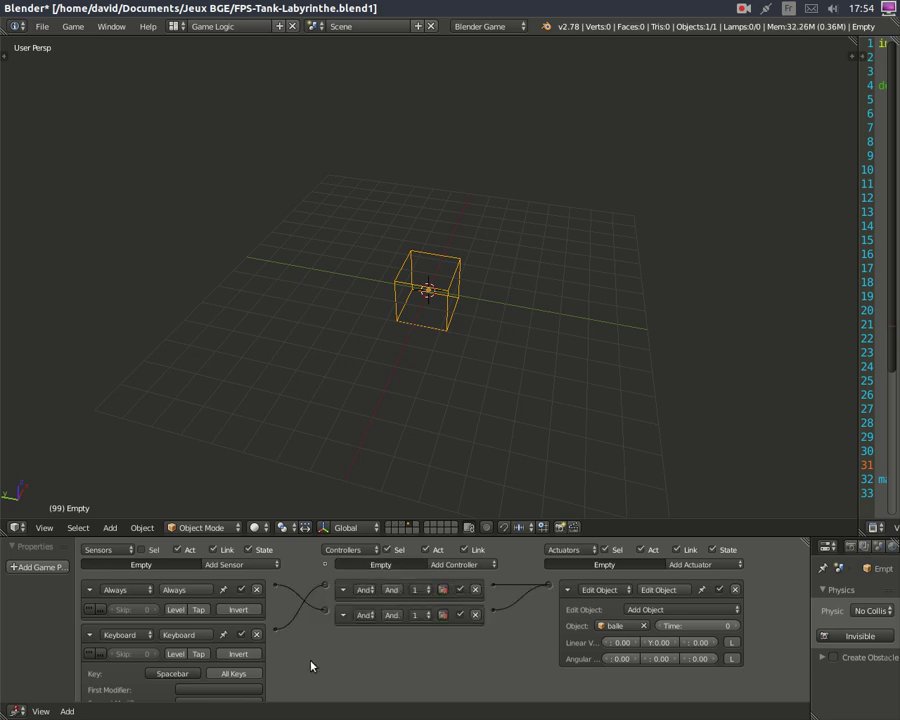
click(476, 615)
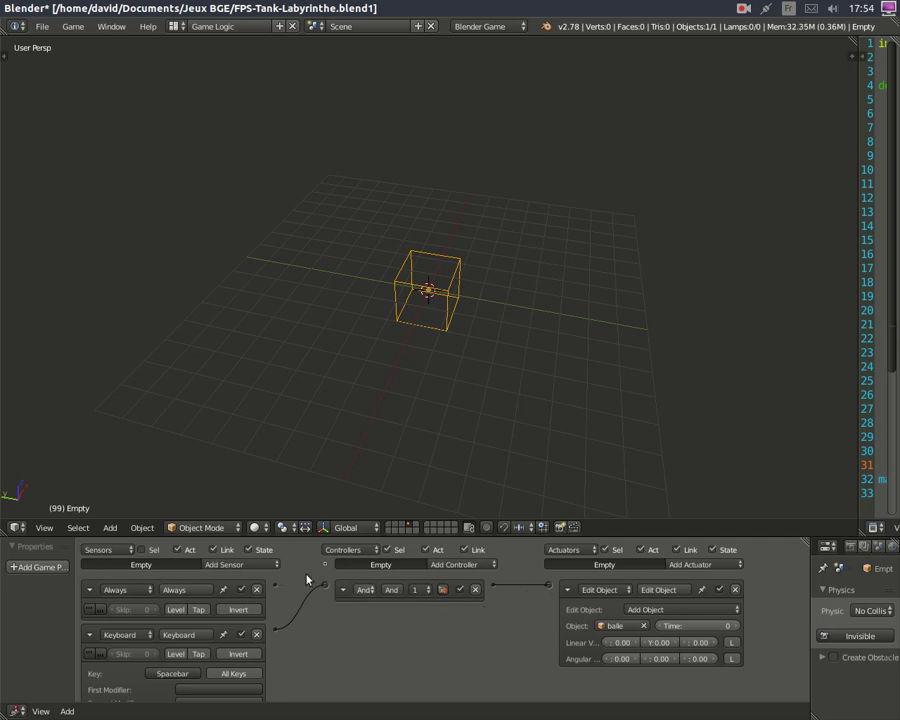
drag(276, 585, 326, 586)
- Enlarge the logic editor and run the game to test firing balls from the Empty with Spacebar
drag(387, 537, 386, 404)
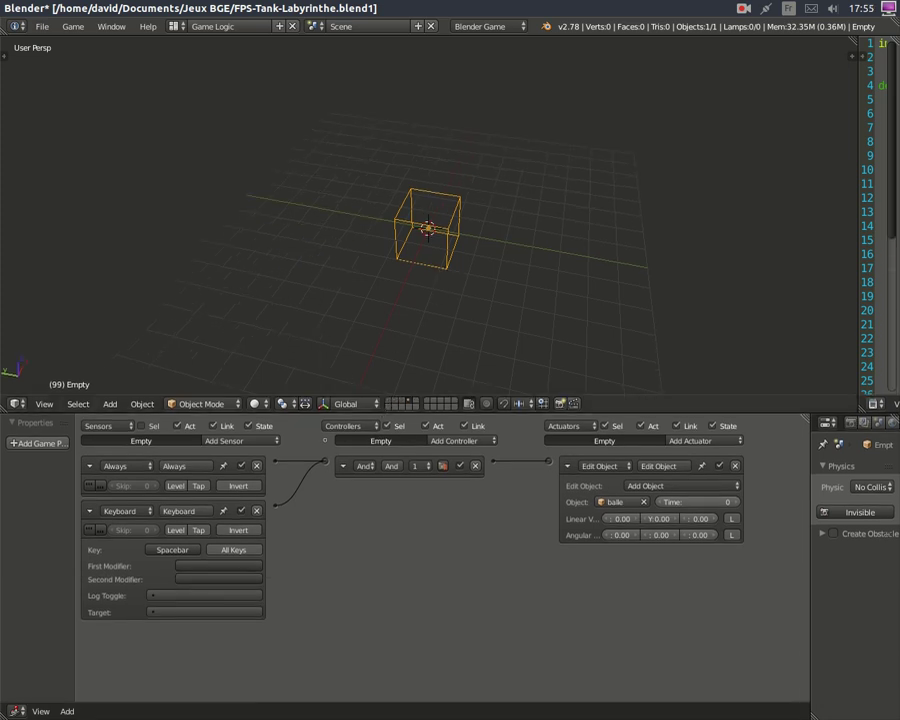
key(p)
key(space)
key(space)
key(space)
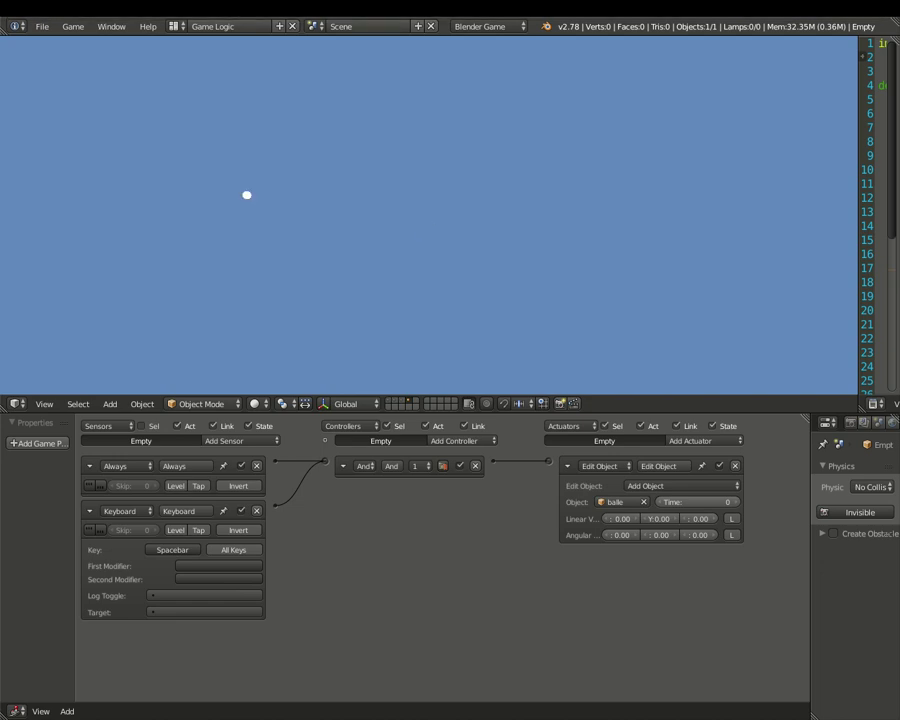
key(Escape)
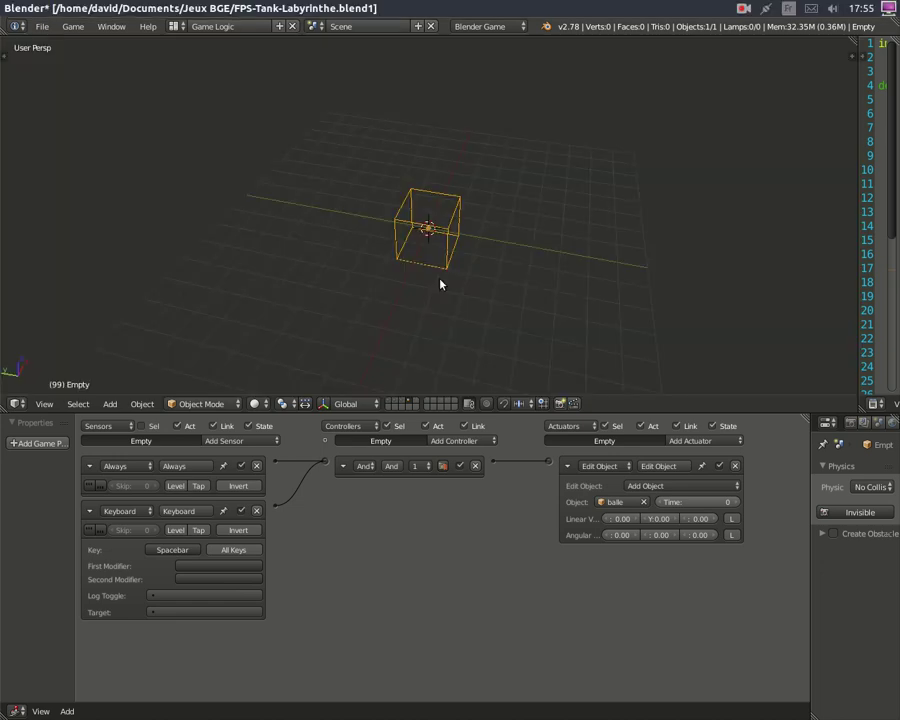
- Add a Sound actuator to the Empty that plays Cannon sound effect.wav and link the And controller to it
click(728, 443)
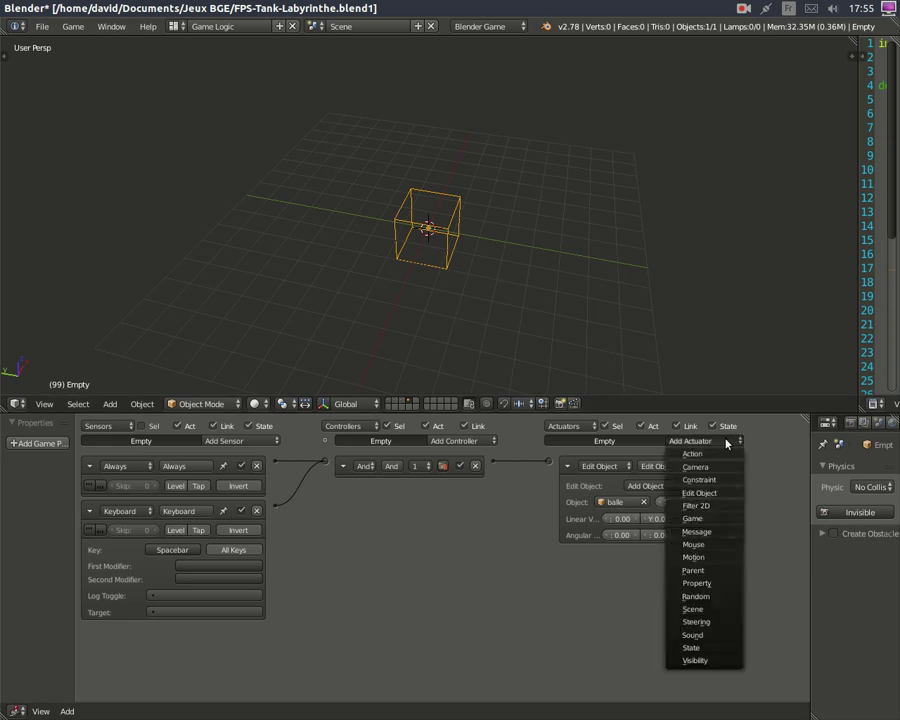
click(700, 635)
click(679, 577)
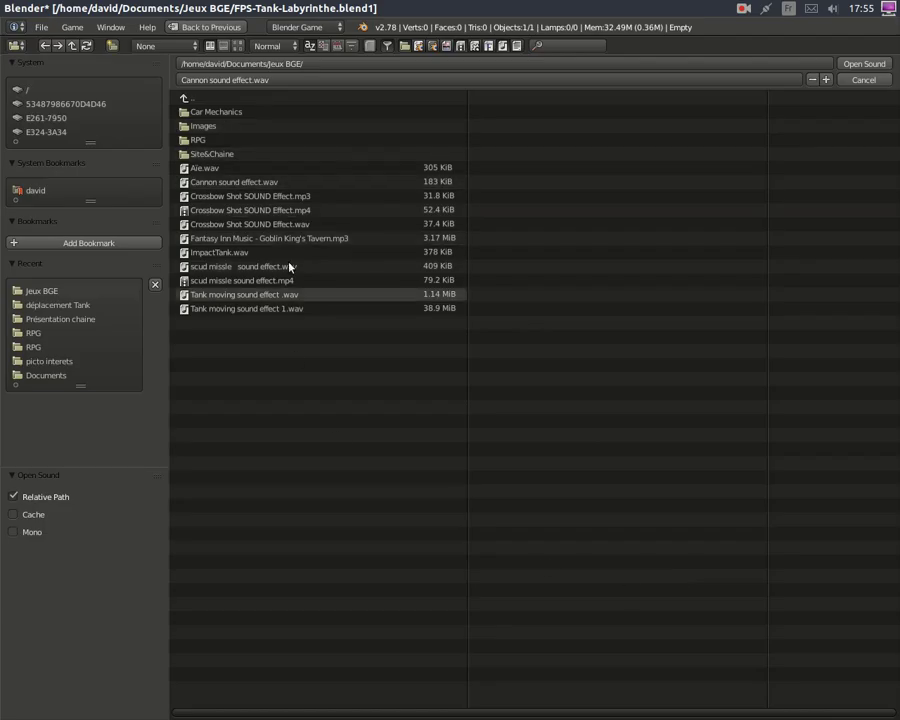
double_click(233, 183)
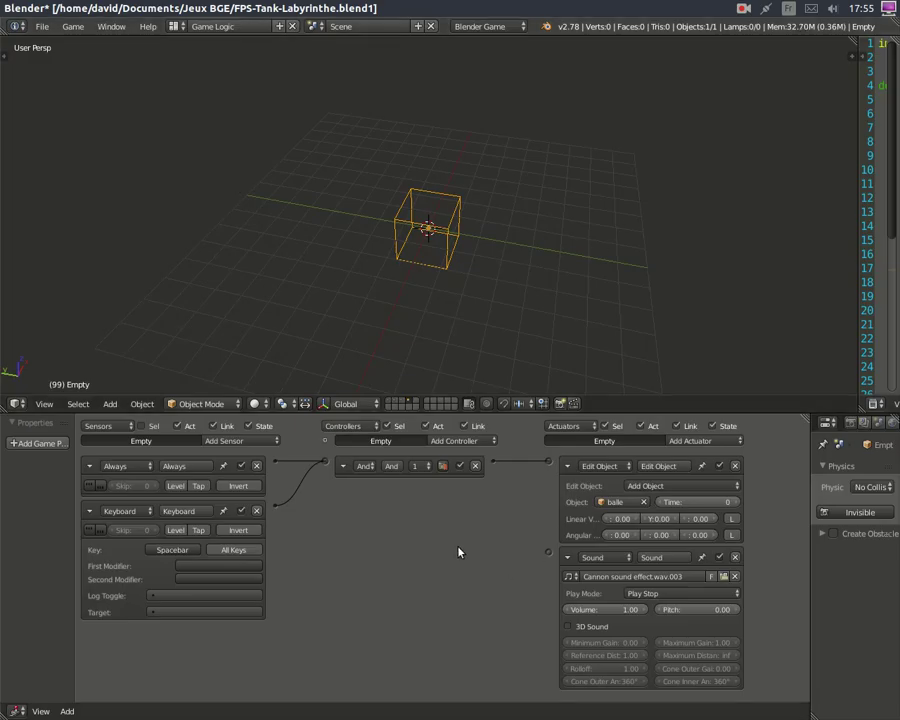
drag(494, 463, 550, 552)
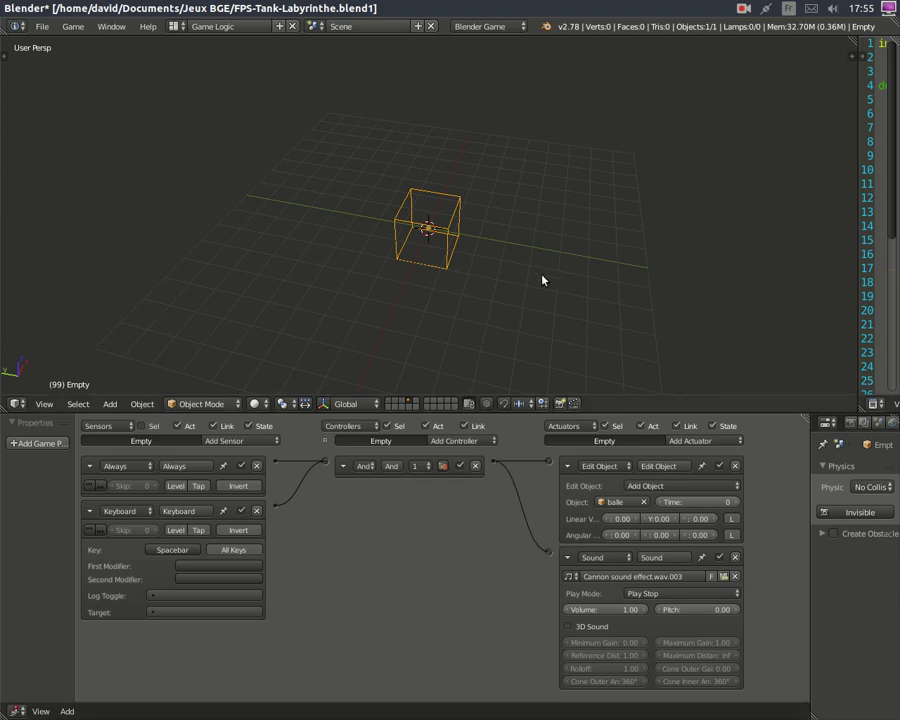
- Run the game and fire balls with Spacebar to test the cannon sound, and exit the game
key(p)
key(space)
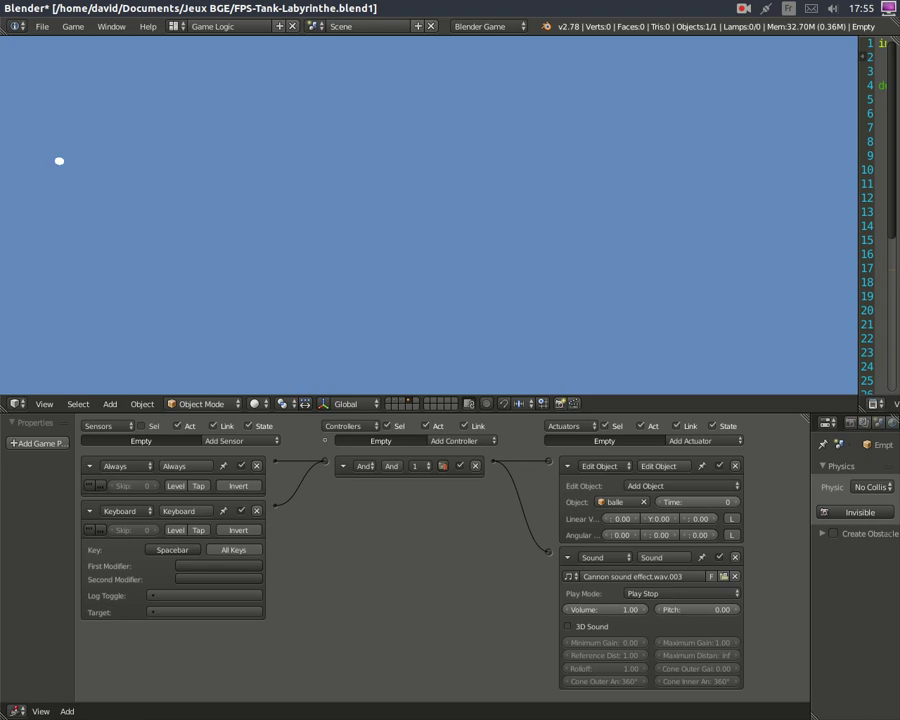
key(space)
key(Escape)
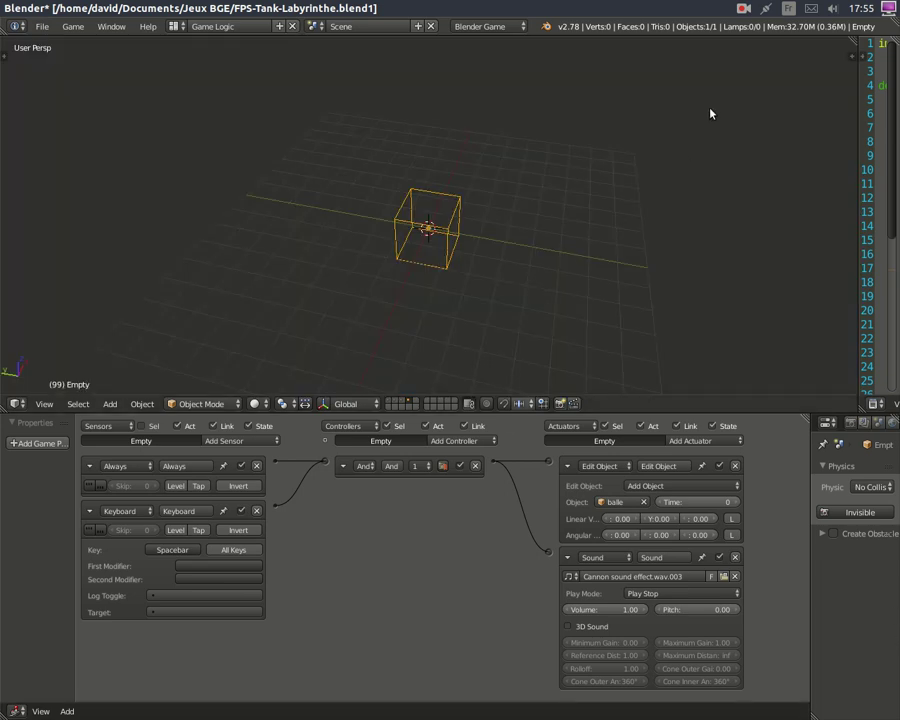